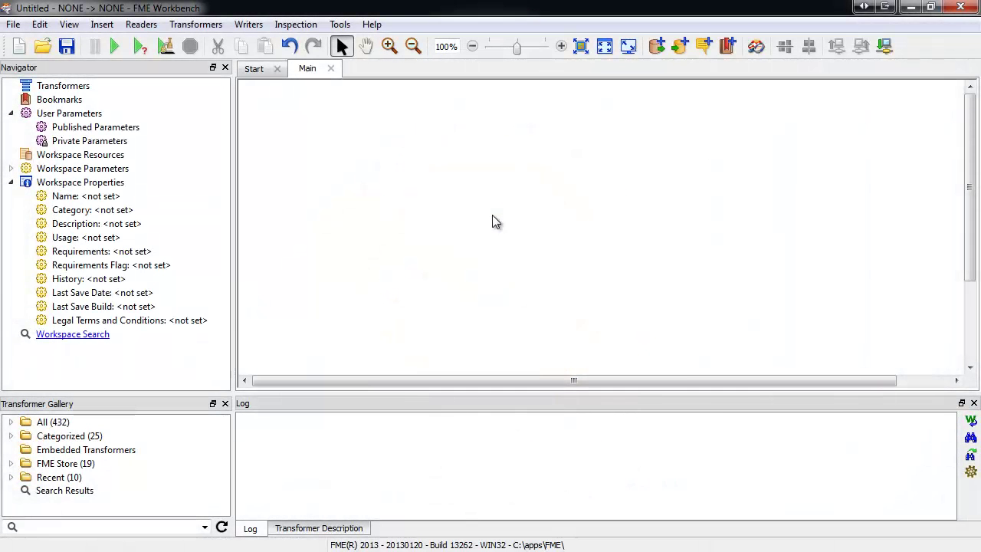
Add csg_neighborhood_areas.shp as a SHAPE reader and quick-add a MapTextLabeller transformer via 'maptext'
text(maptex)
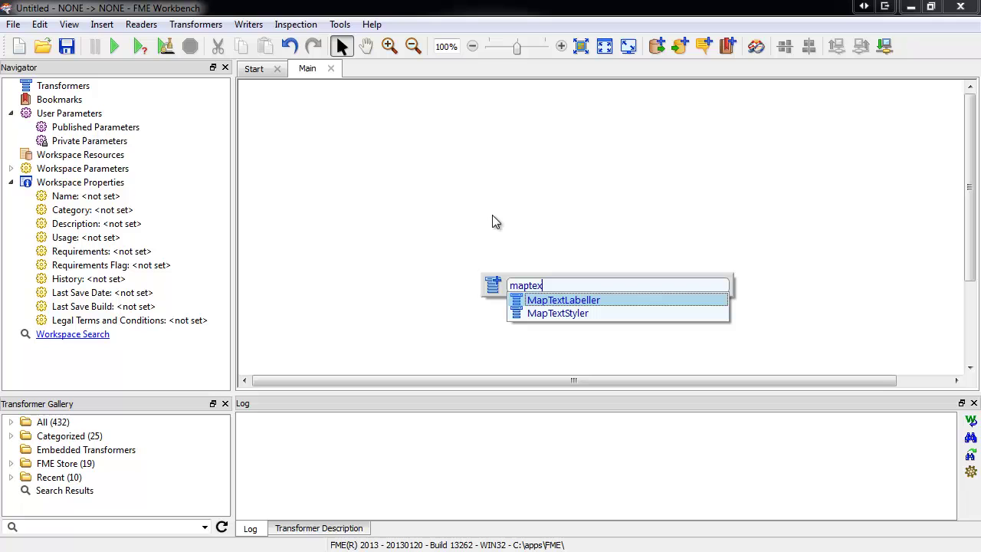
click(596, 300)
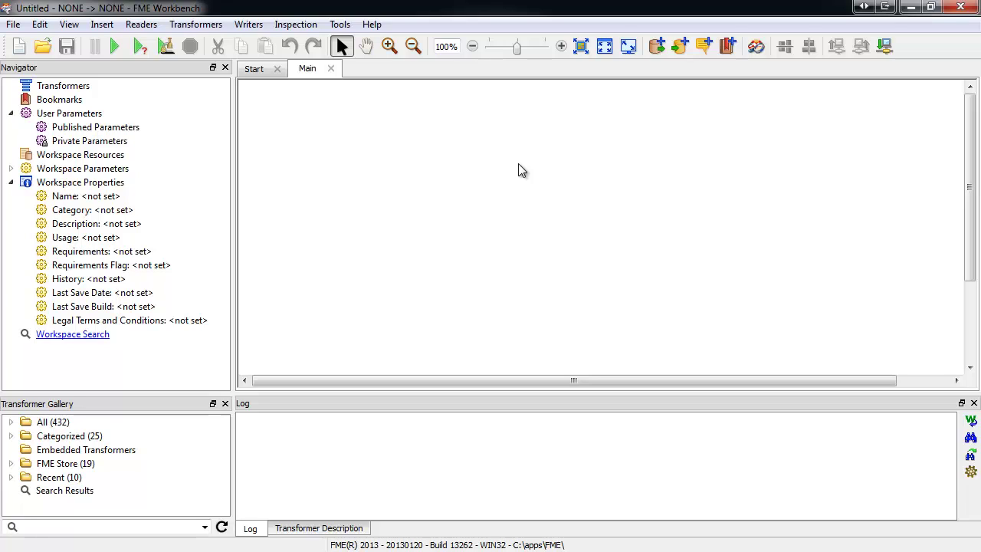
click(654, 50)
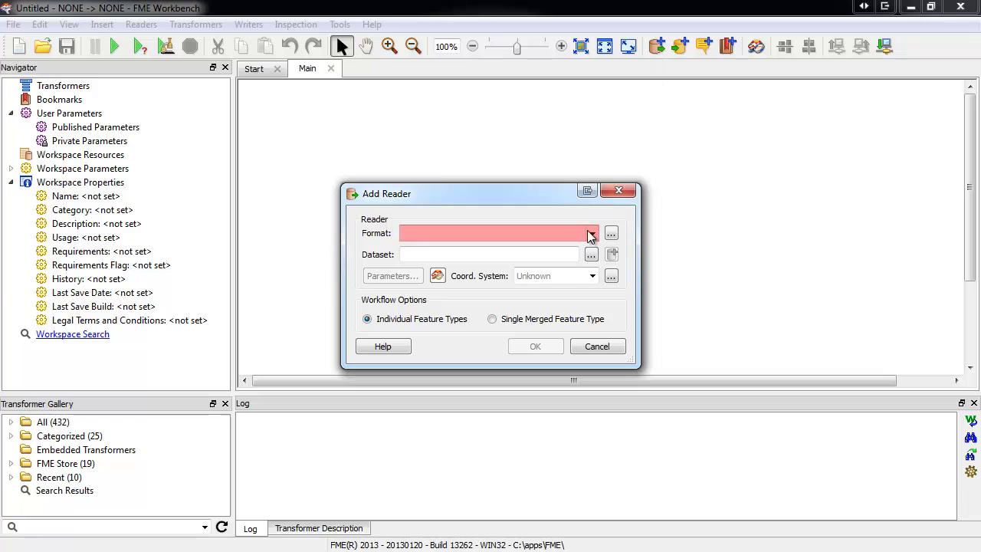
click(591, 255)
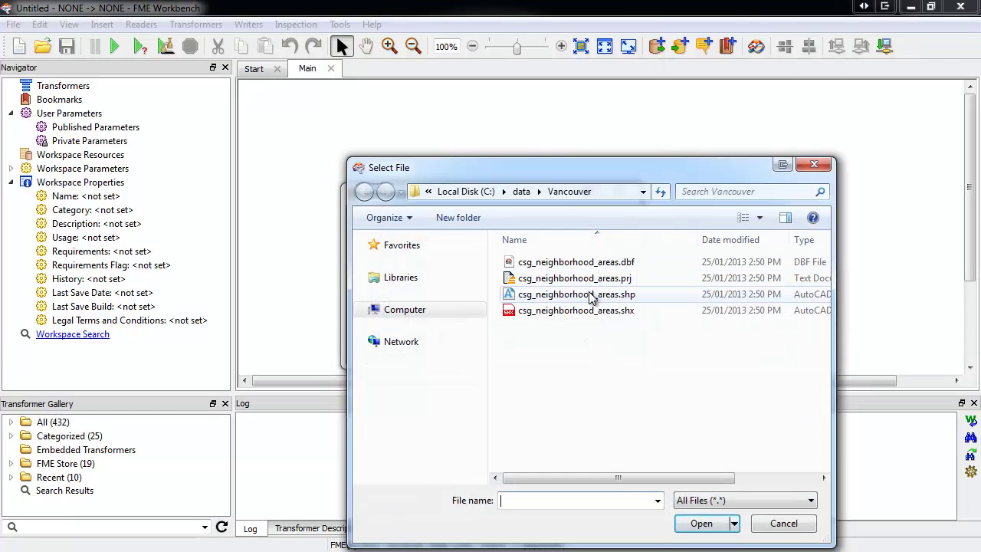
double_click(594, 294)
click(535, 347)
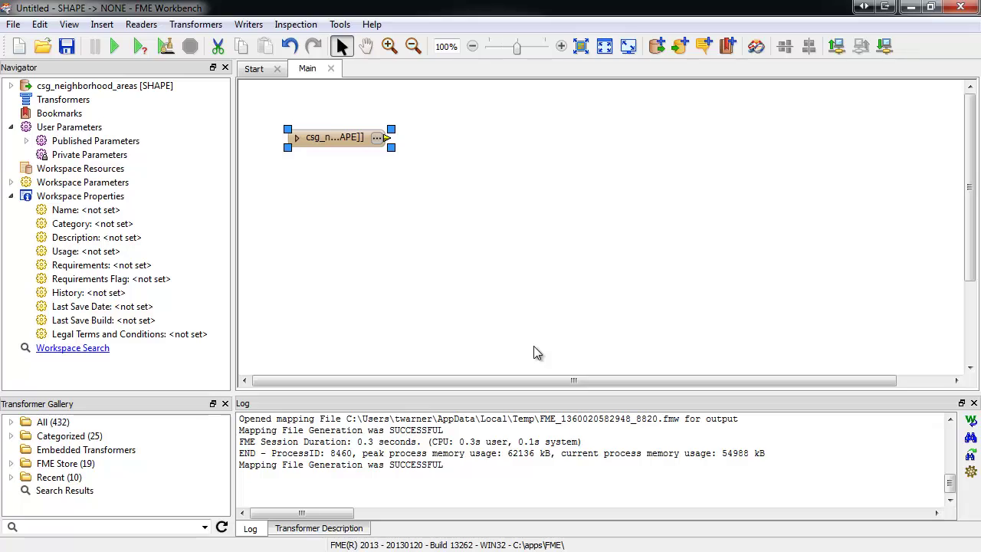
text(maptext)
key(Return)
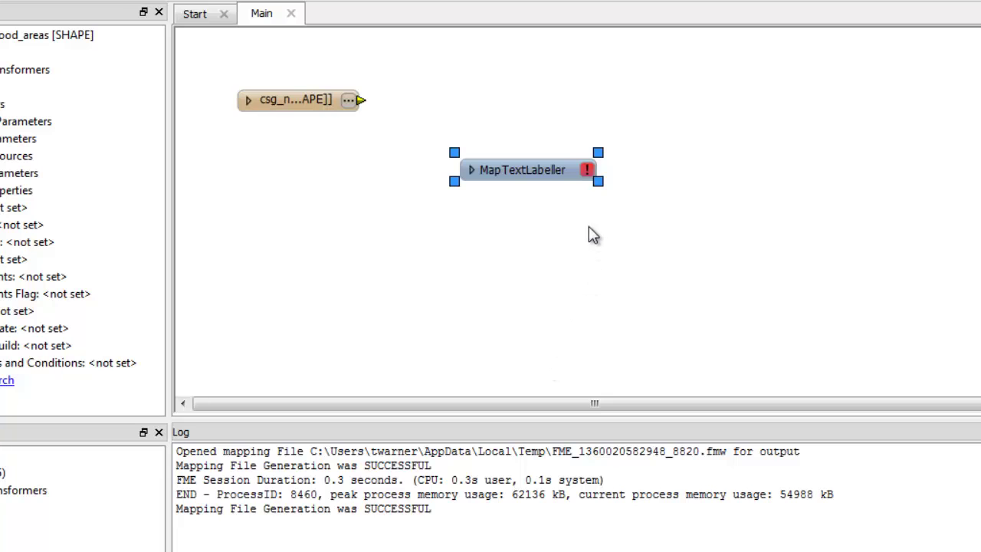
Import the csg_neighborhood_areas feature type into the MapTextLabeller's labelling layers
click(587, 169)
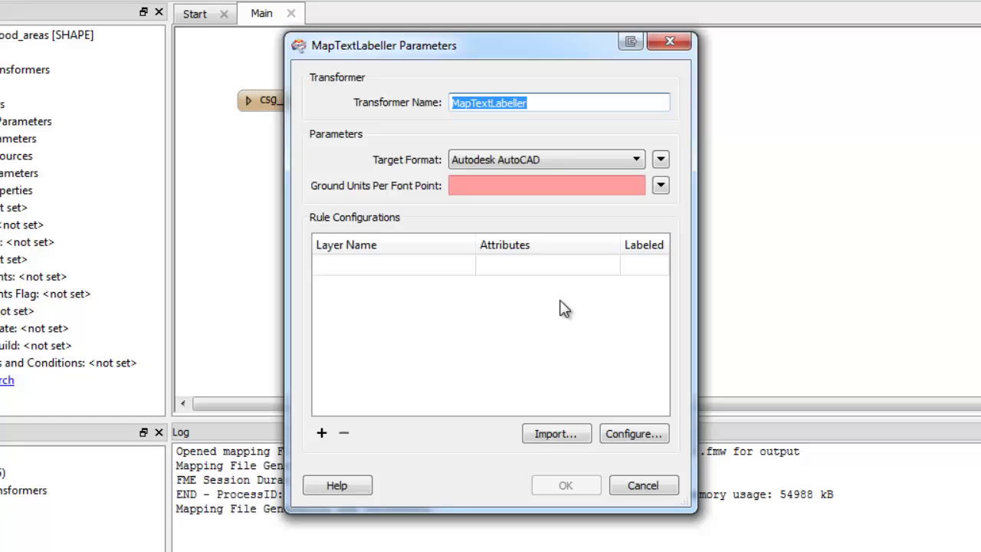
click(547, 435)
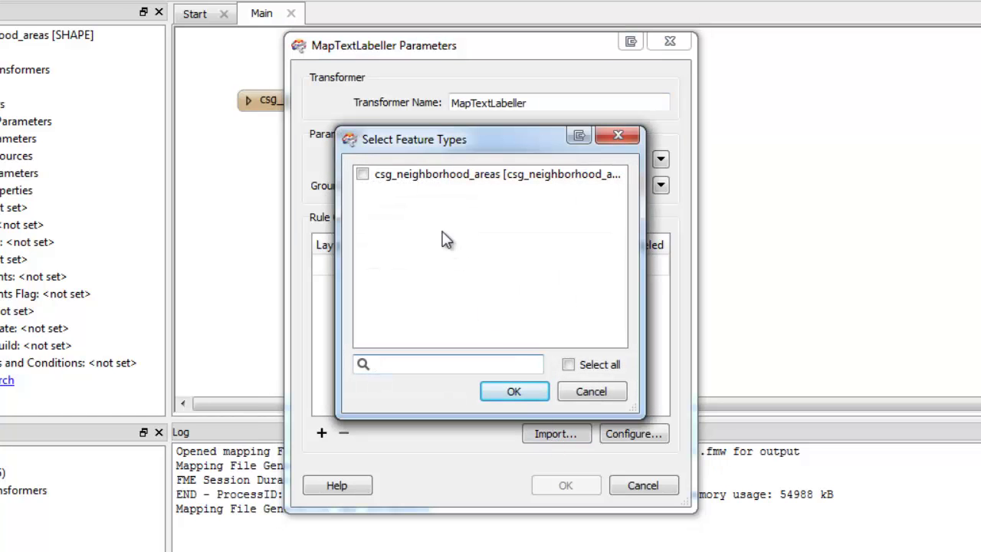
click(426, 175)
click(493, 397)
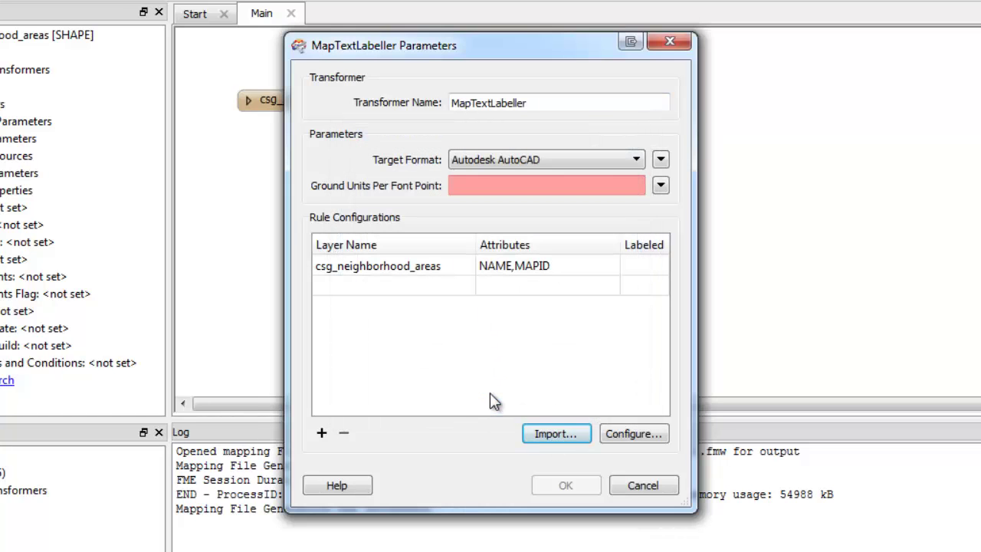
Set Ground Units Per Font Point to 25 and Target Format to FME Generic
click(488, 190)
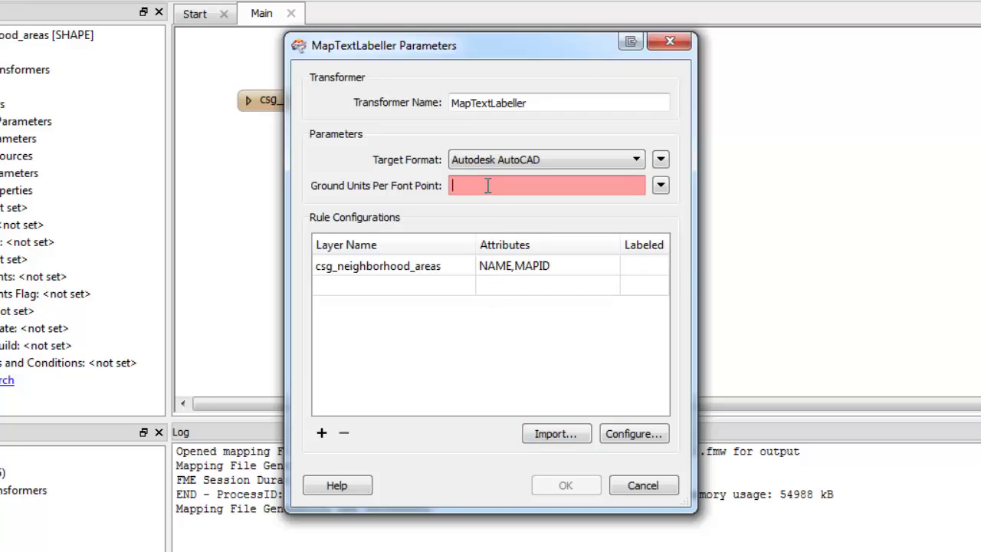
text(25)
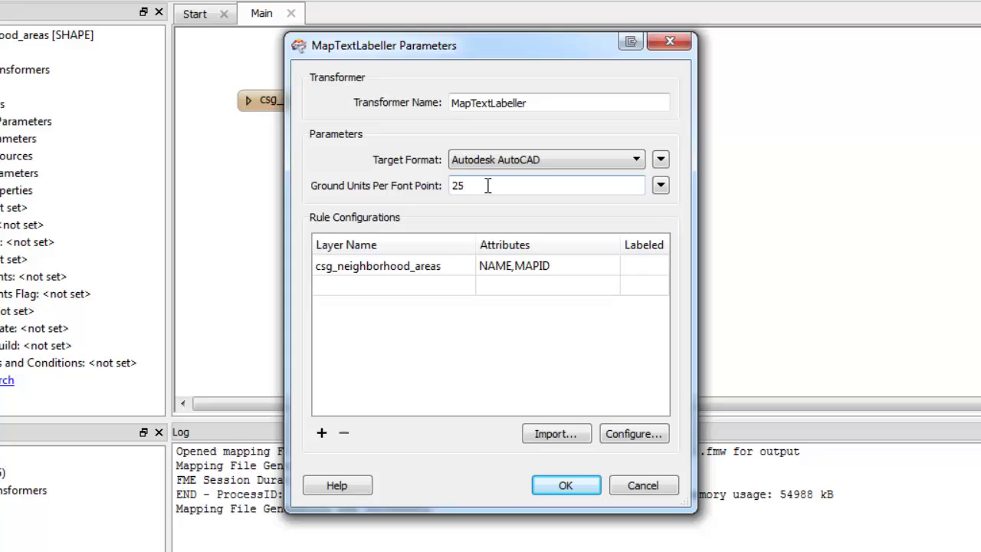
click(512, 159)
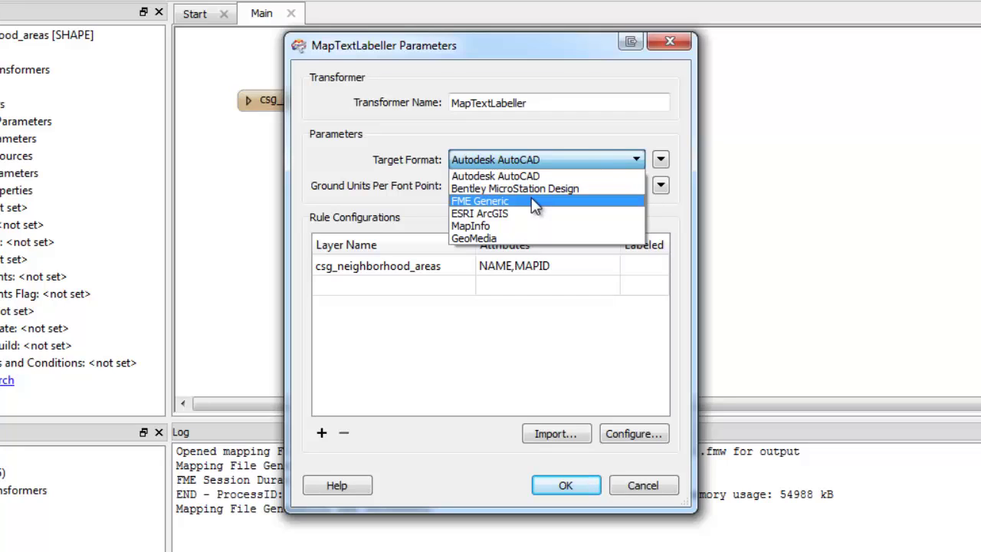
click(531, 200)
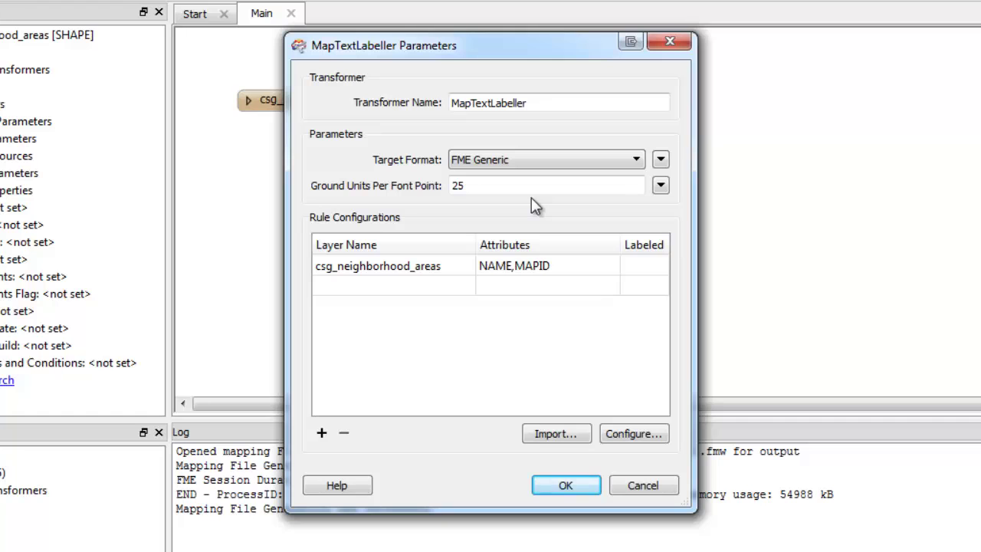
In the Label Manager, make the csg_neighborhood_areas layer's feature type polygon
click(616, 434)
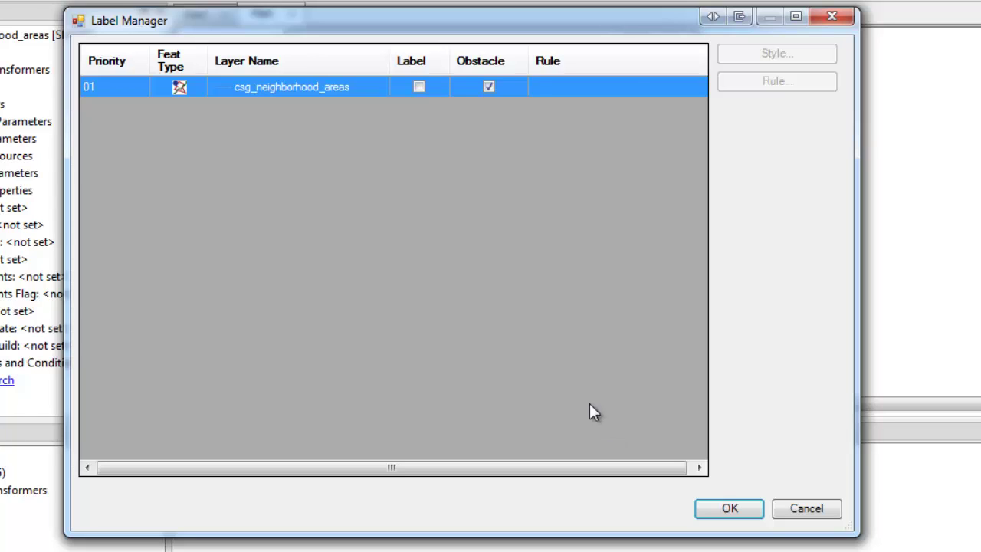
click(199, 86)
click(199, 86)
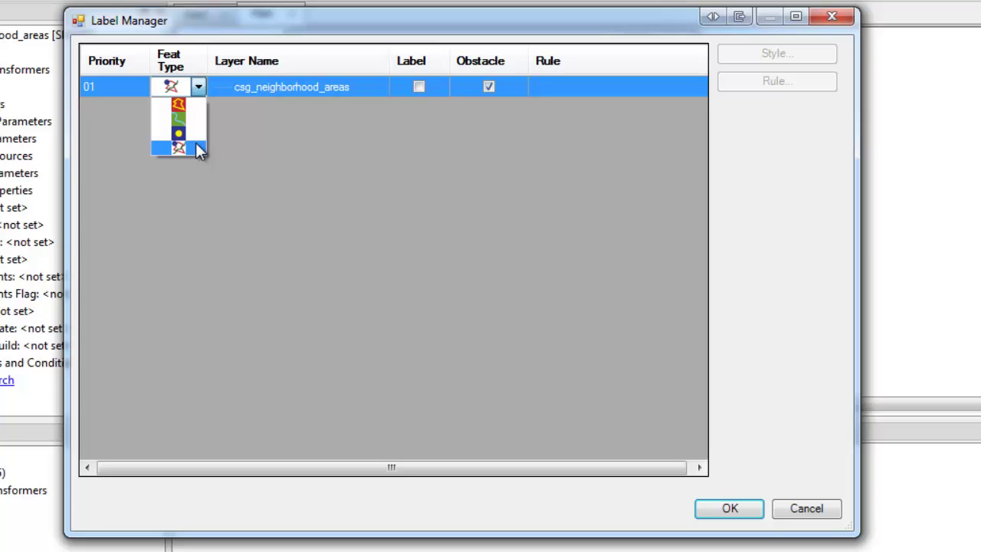
click(195, 102)
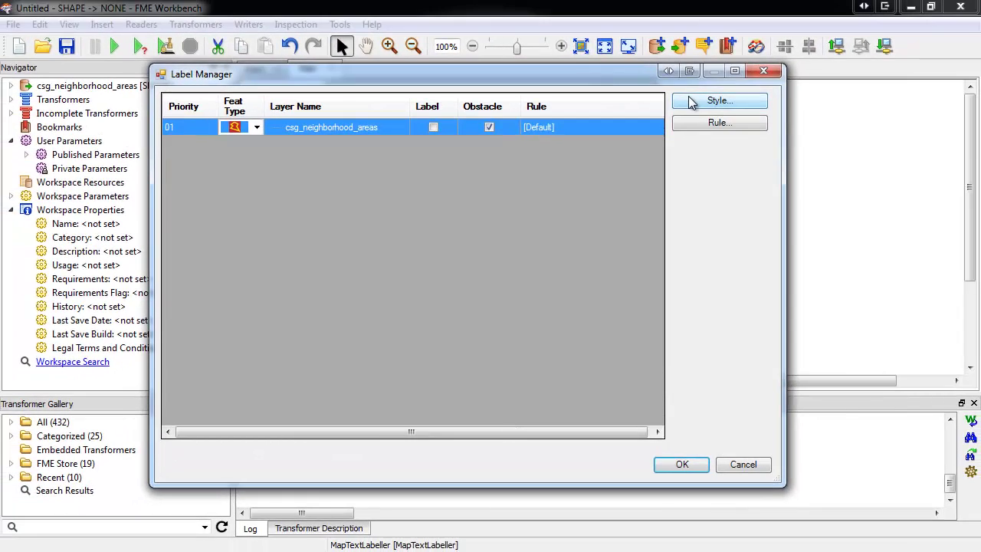
Set the label text expression to the NAME attribute
click(739, 55)
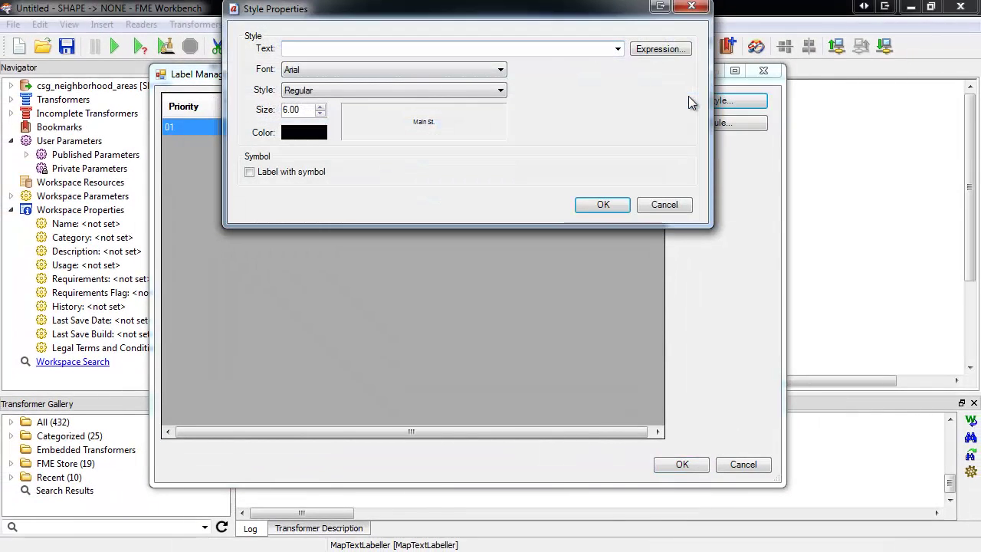
text(NAME)
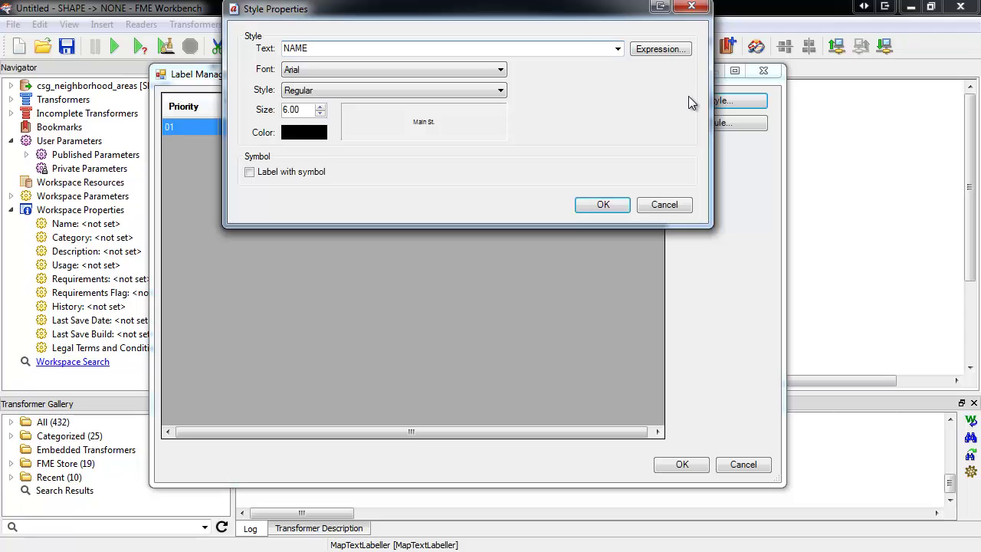
click(670, 54)
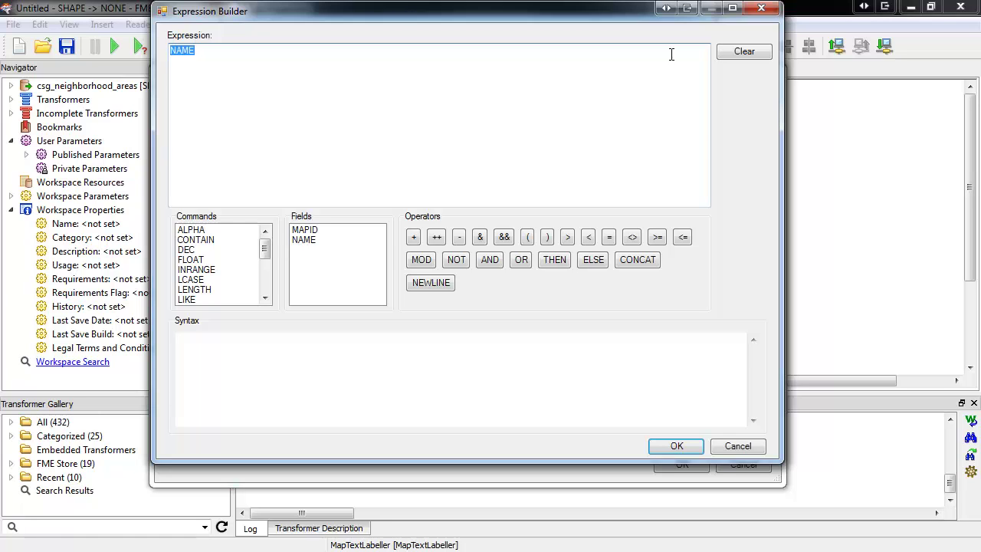
click(760, 8)
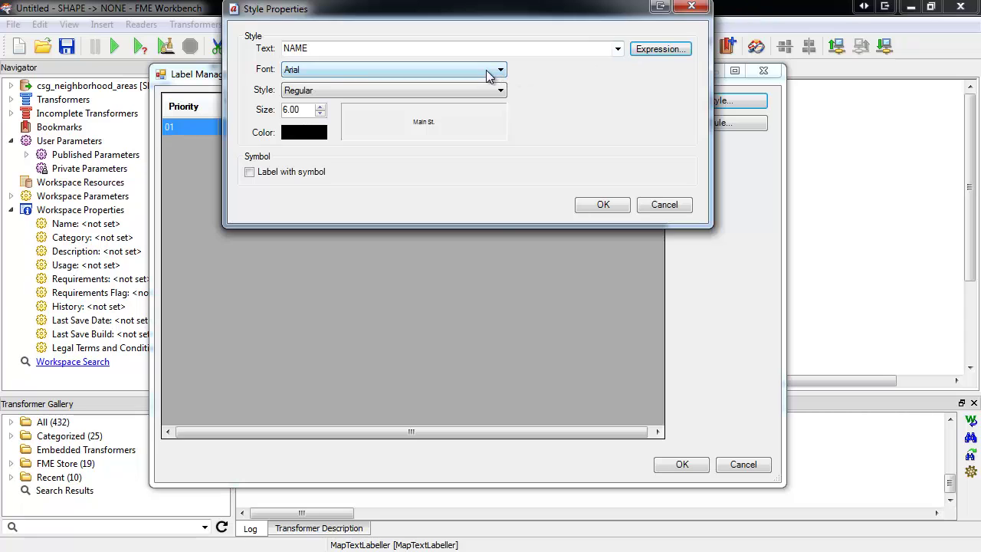
Give the labels Times New Roman font, size 10, and purple colour
click(490, 74)
key(t)
scroll(457, 177, down, 5)
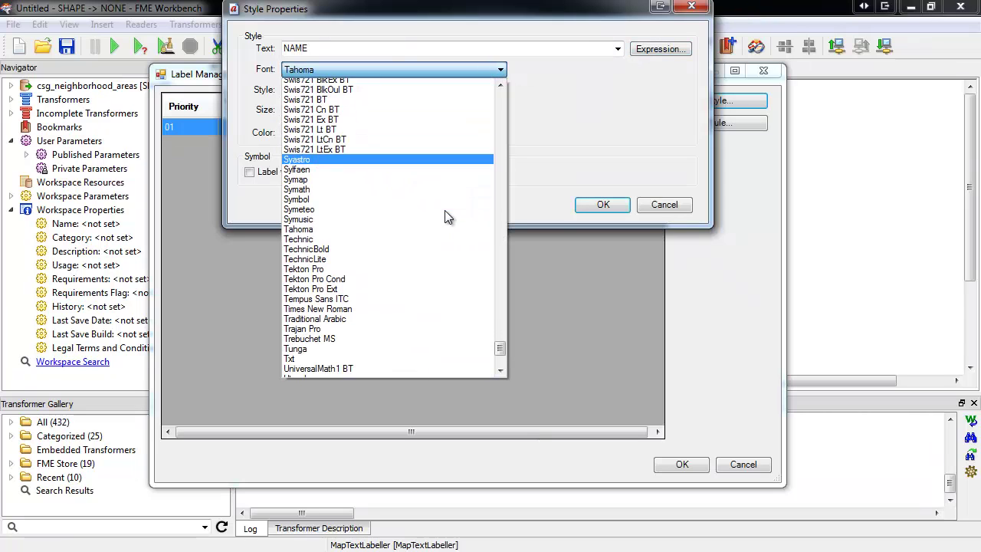
click(402, 303)
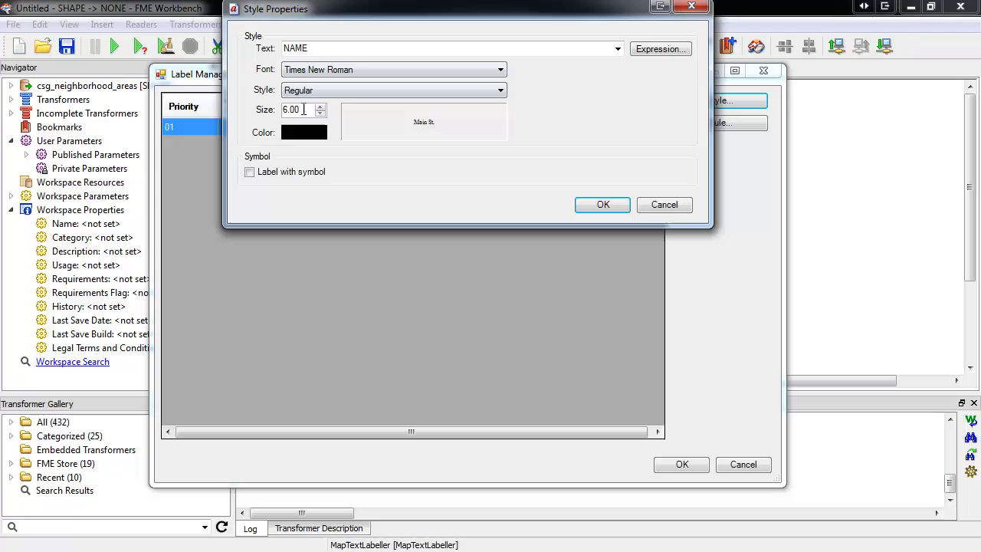
drag(306, 110, 256, 114)
text(10)
click(295, 134)
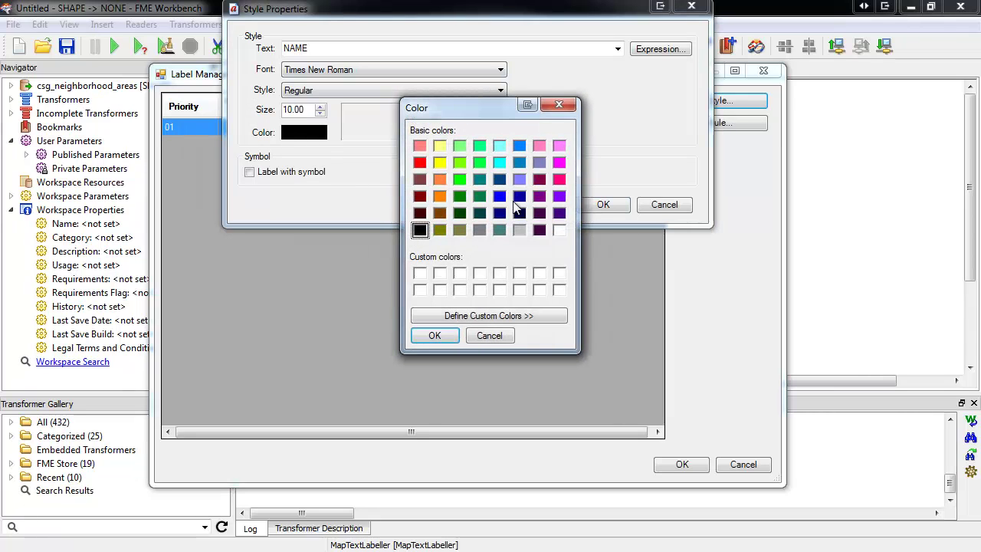
click(540, 196)
click(435, 336)
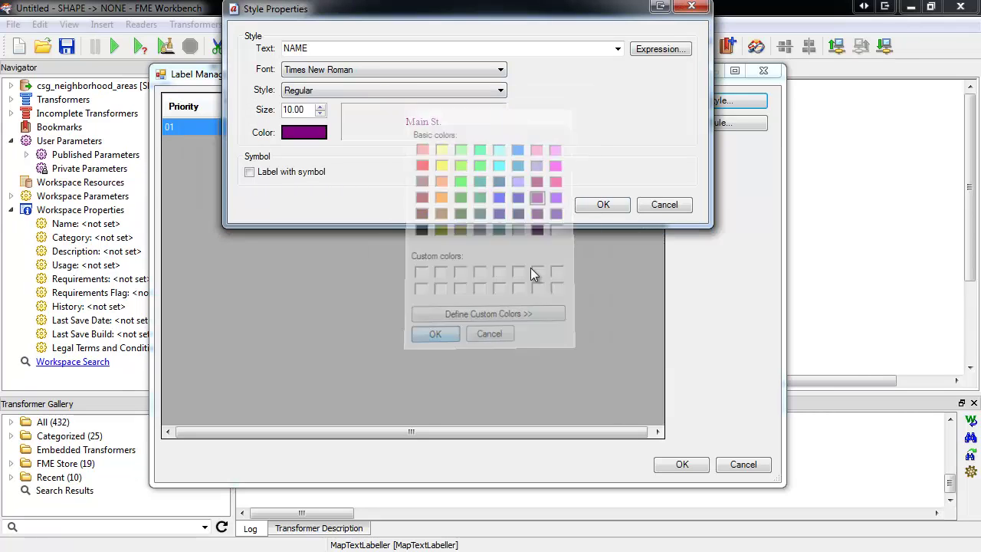
Apply the style, create a dedicated csg_neighborhood_areas placement rule, and tick its Label checkbox
click(602, 206)
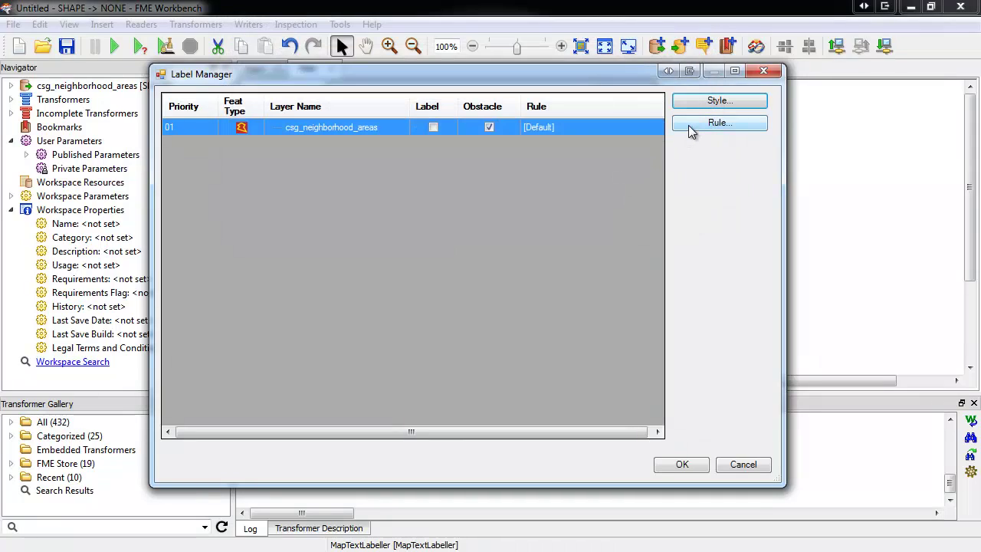
click(690, 124)
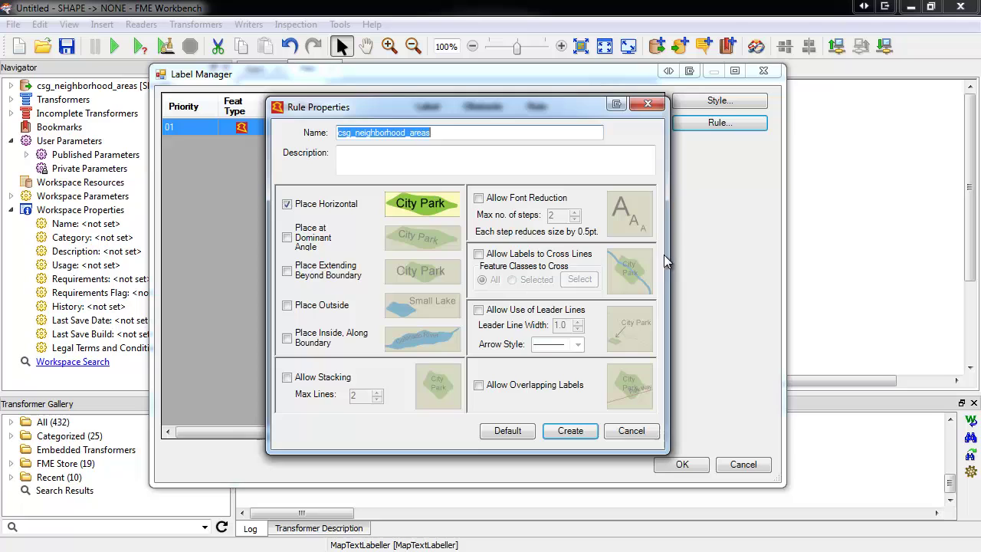
click(570, 431)
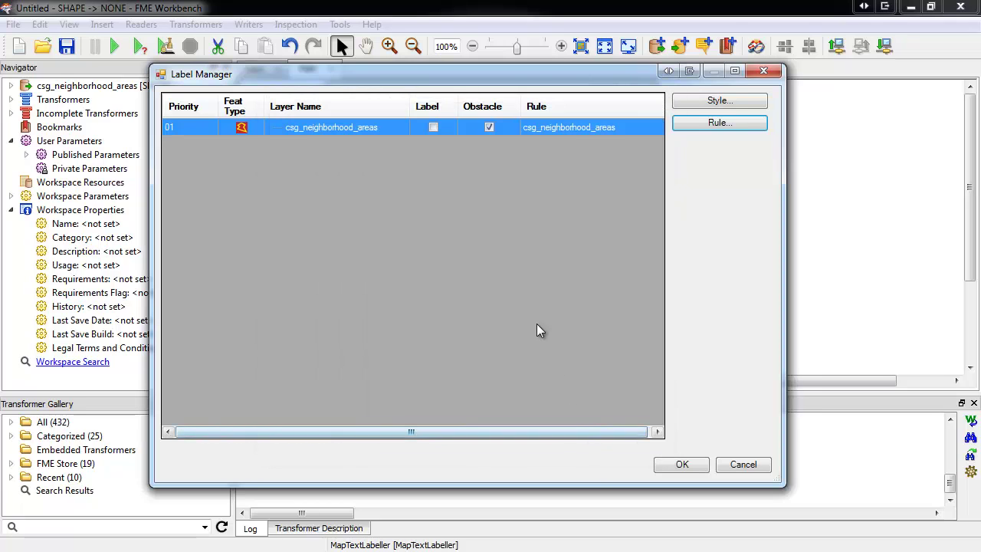
click(434, 128)
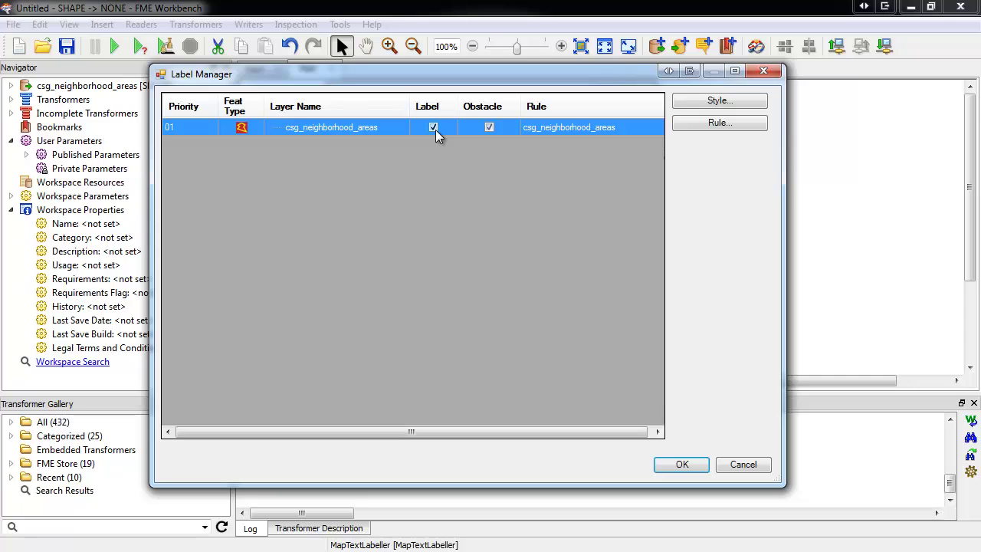
Accept the label settings and attach an Inspector to the MapTextLabeller's TXT output
click(664, 465)
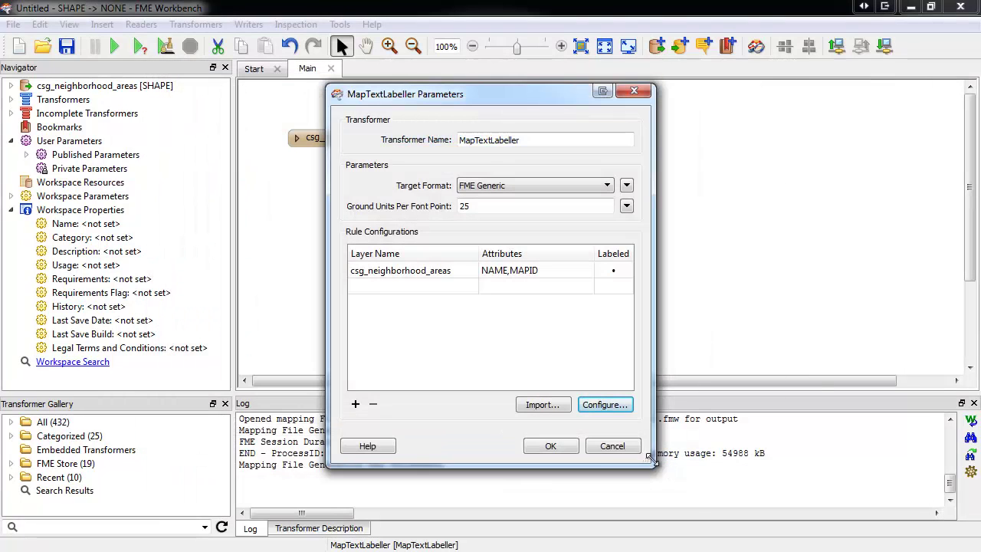
click(568, 450)
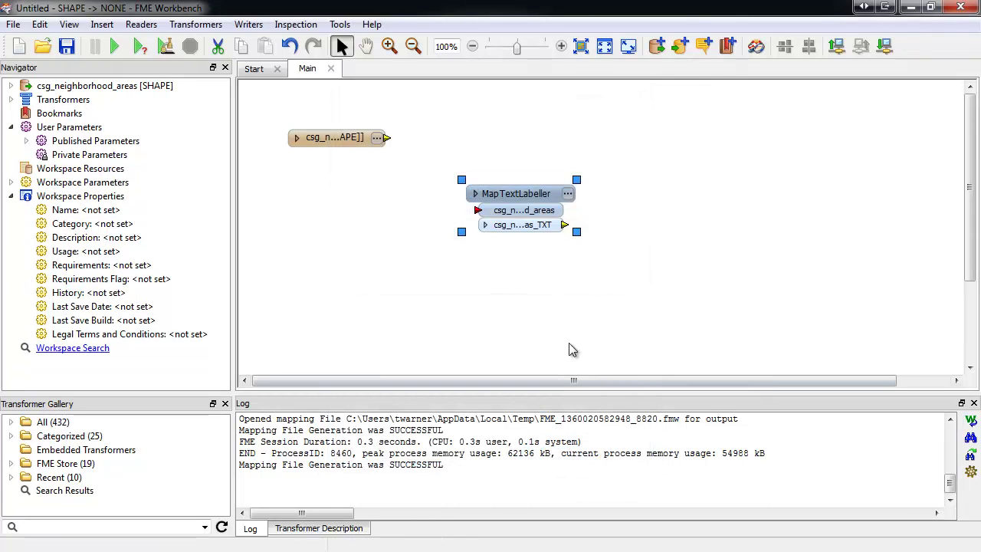
drag(513, 197, 492, 130)
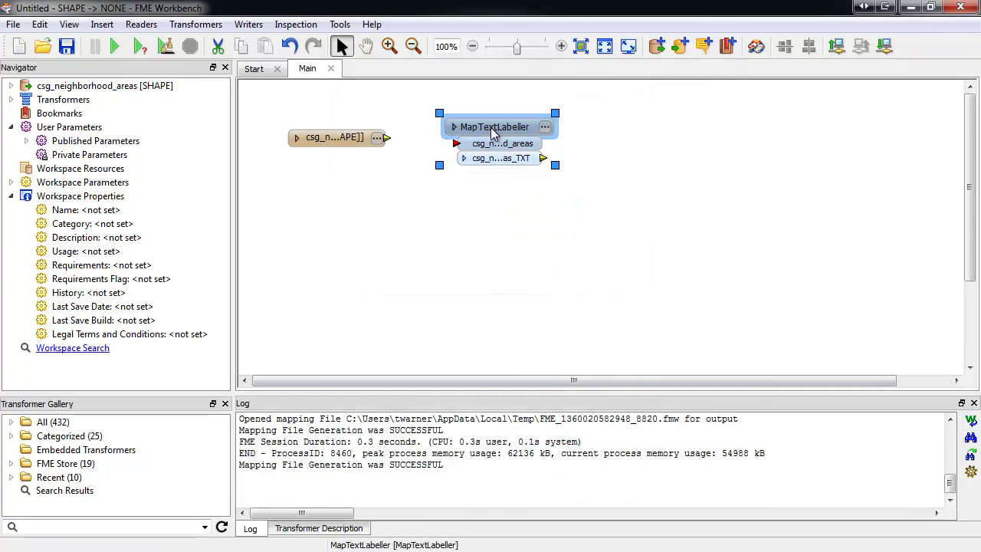
click(544, 159)
click(553, 168)
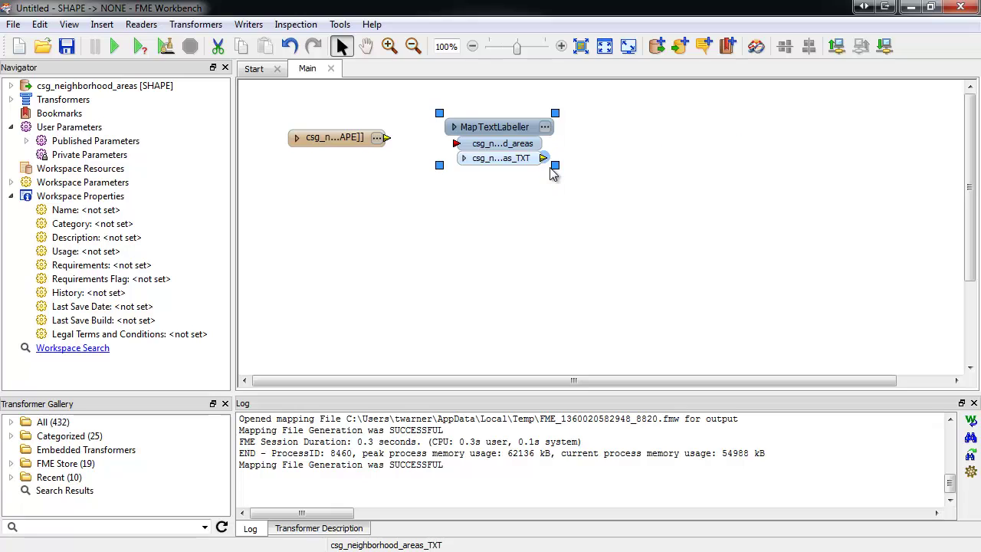
Connect the neighbourhood reader to the labeller, inspect the reader's polygons too, and run the workspace
drag(458, 144, 387, 139)
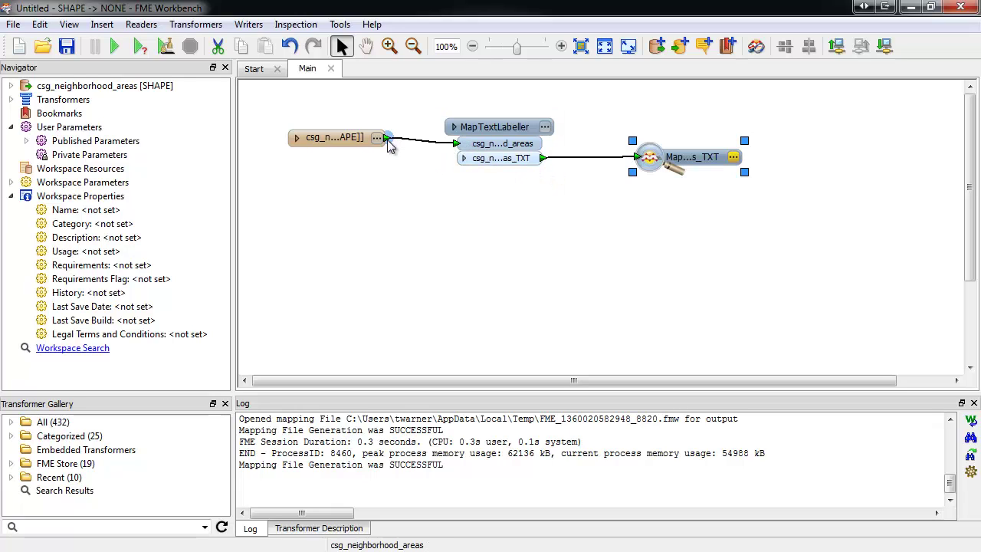
click(387, 139)
click(406, 148)
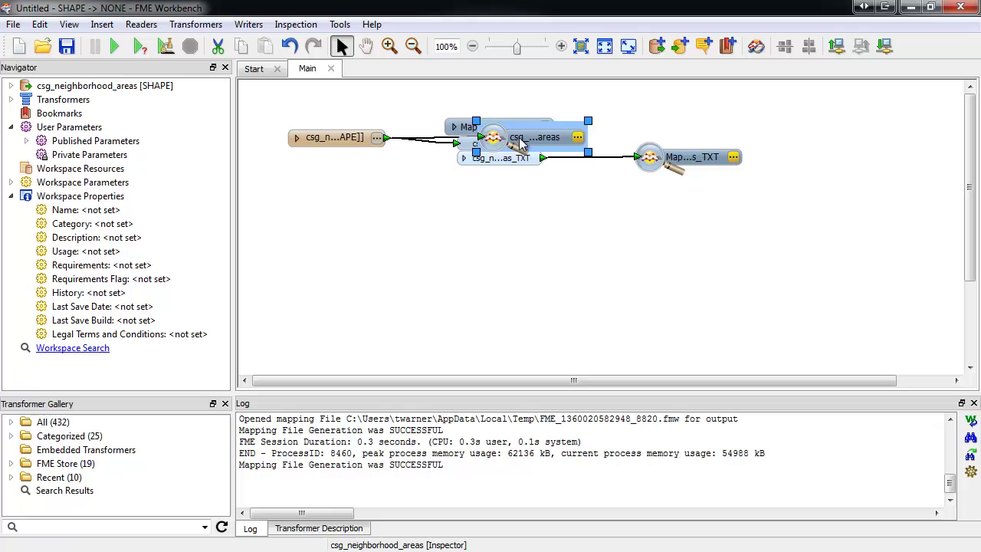
drag(520, 143, 489, 204)
click(481, 238)
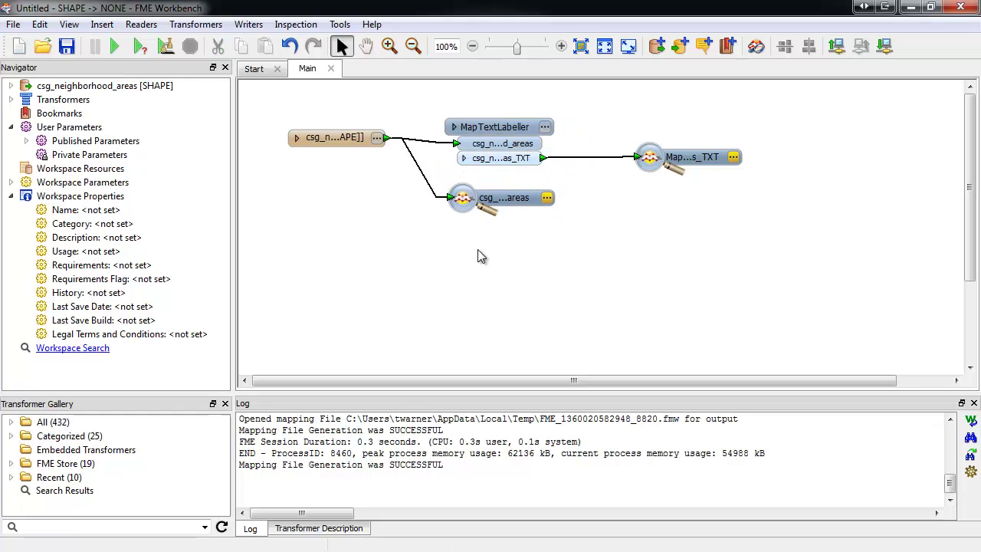
click(115, 47)
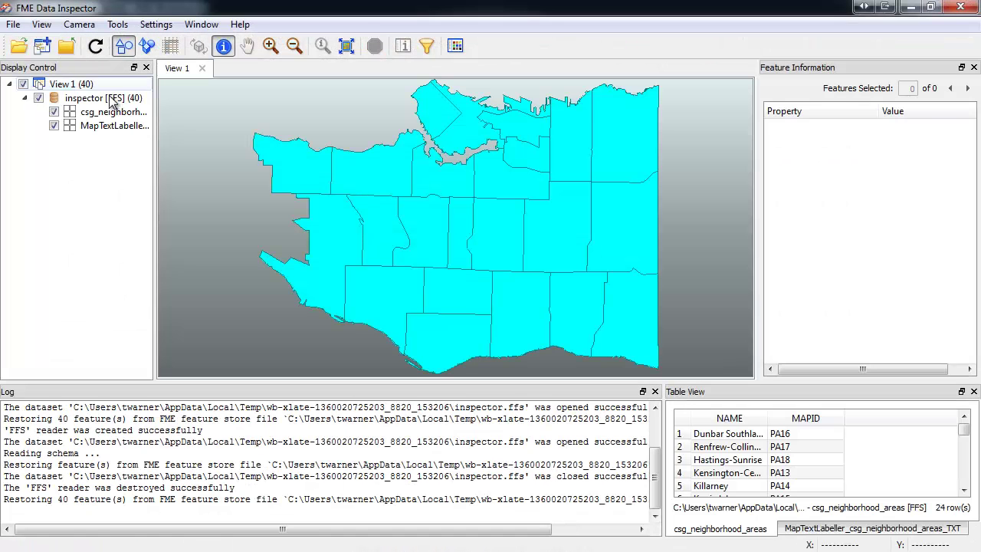
Move the MapTextLabeller layer above csg_neighborhood in Display Control, then close Data Inspector
drag(115, 125, 107, 112)
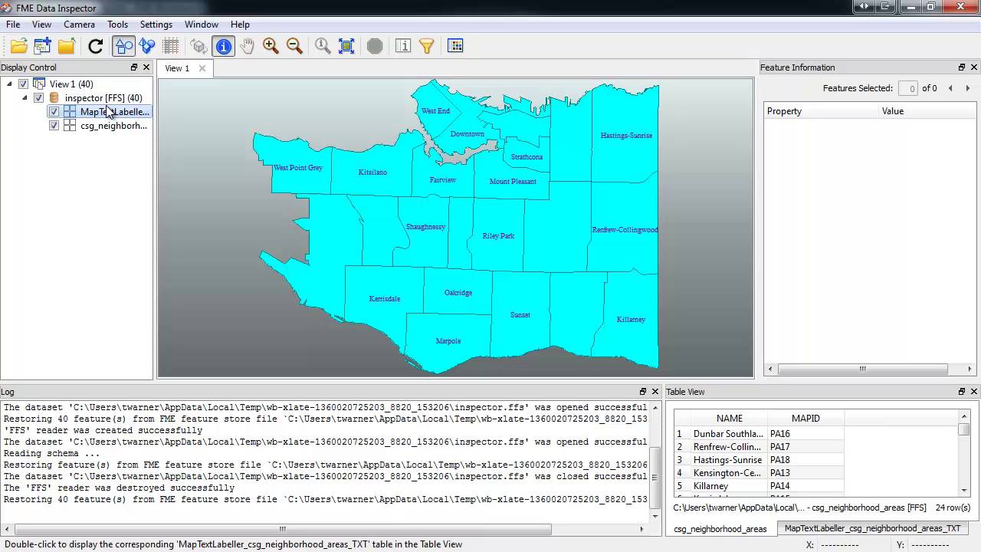
click(955, 7)
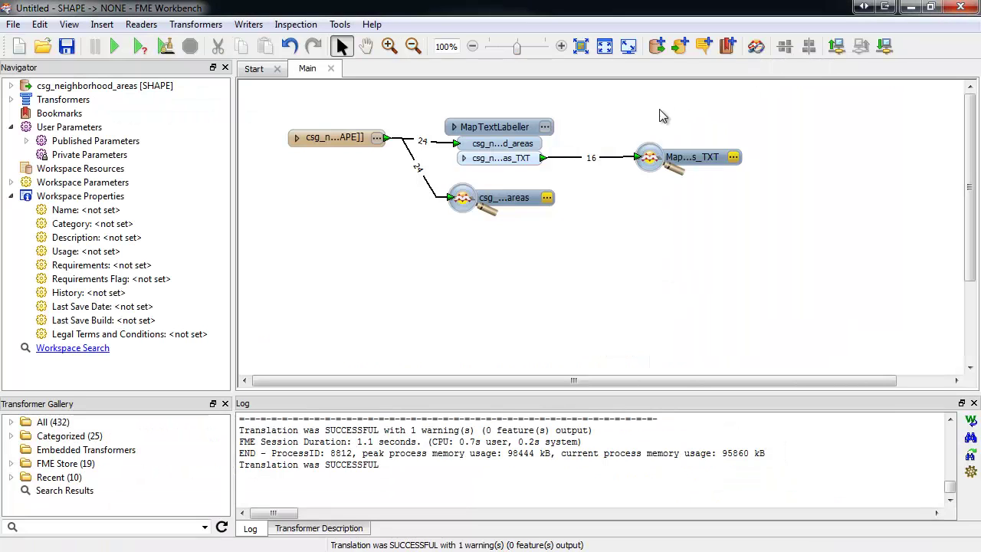
Enable Allow Stacking (max 2 lines) in the csg_neighborhood_areas placement rule and rerun the workspace
click(544, 128)
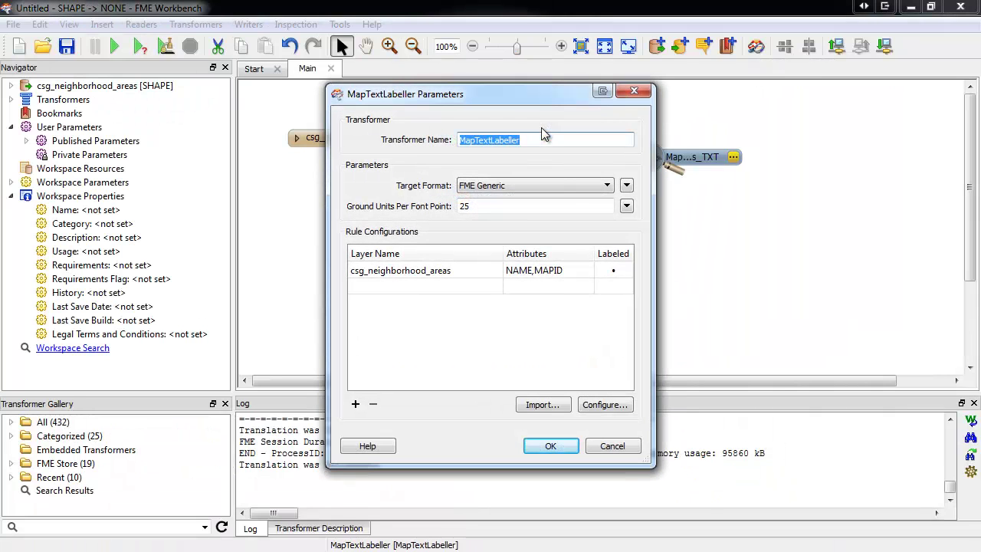
click(592, 405)
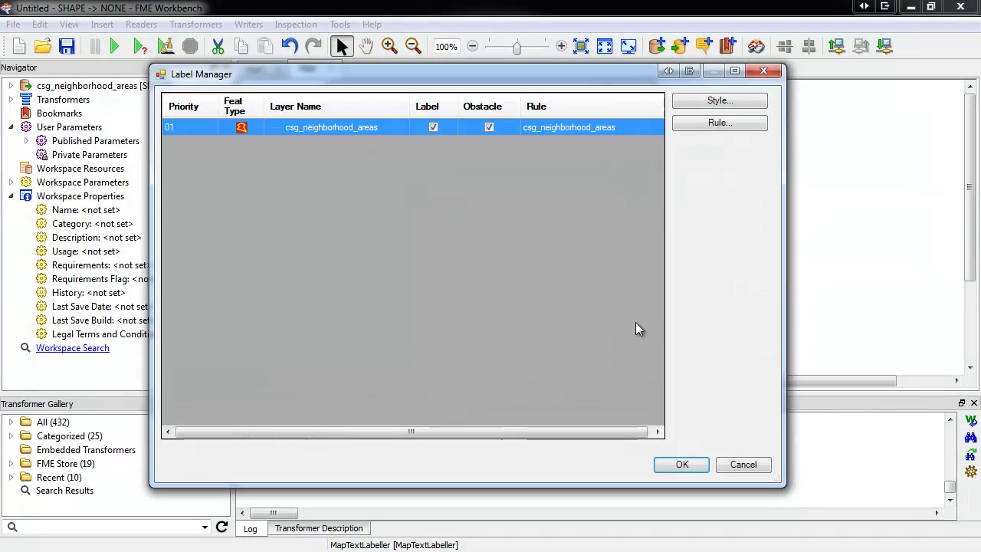
click(690, 122)
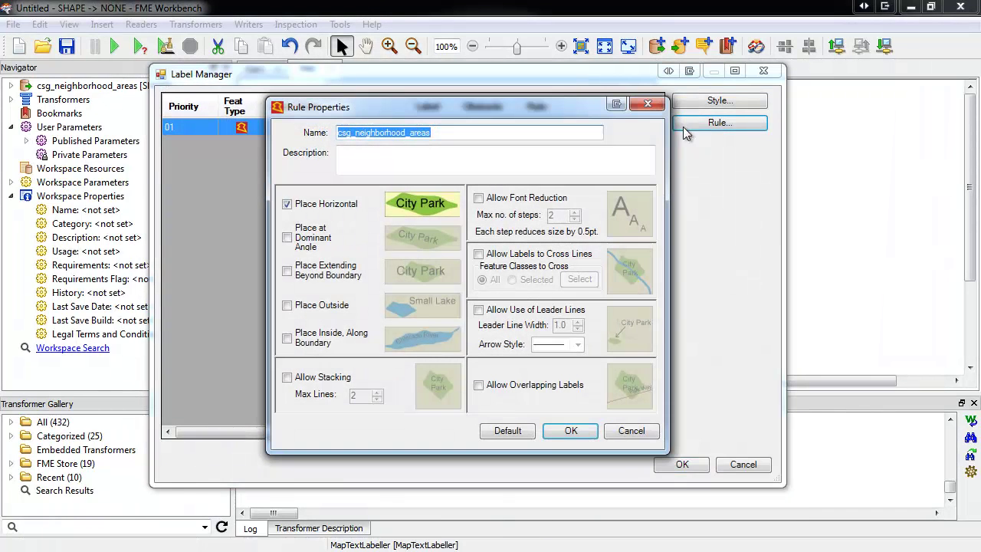
click(341, 381)
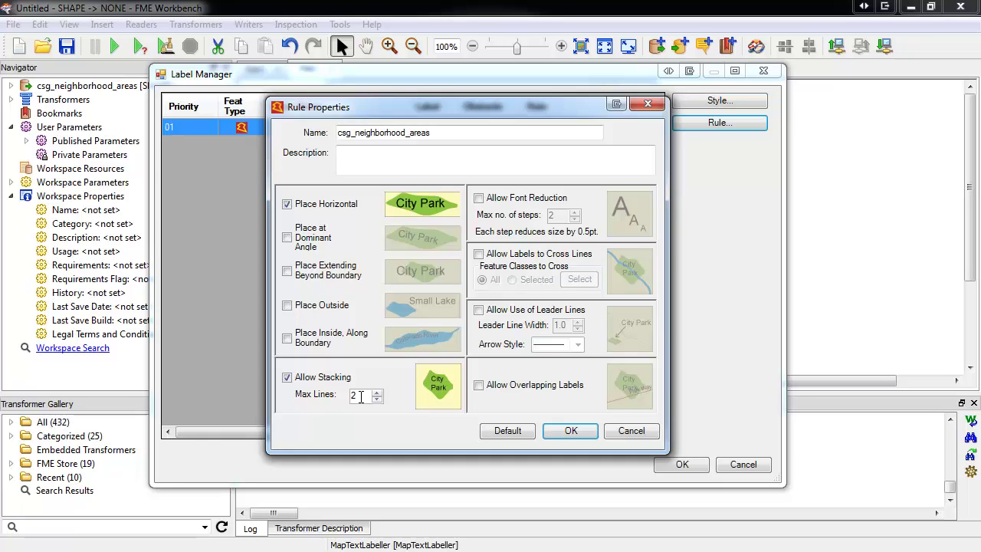
click(565, 431)
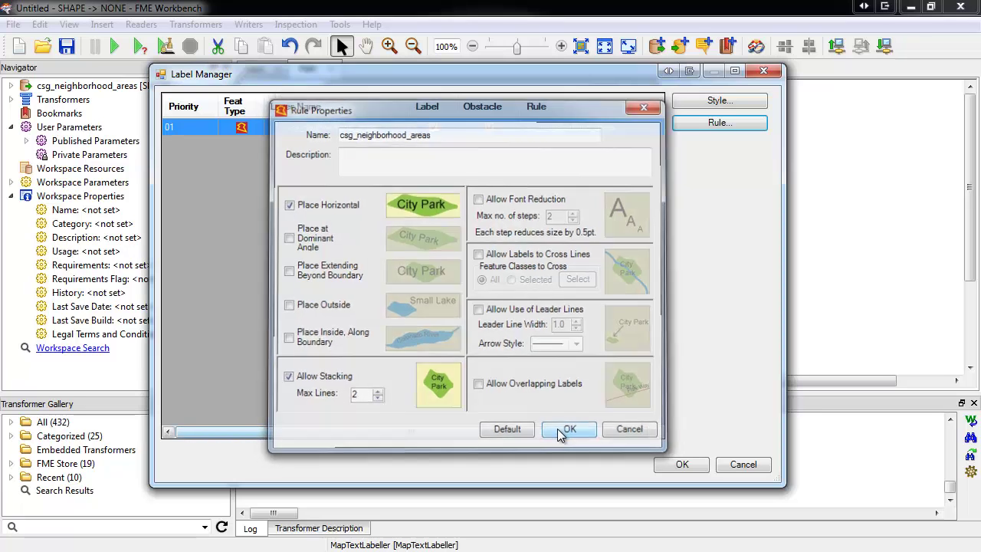
click(668, 465)
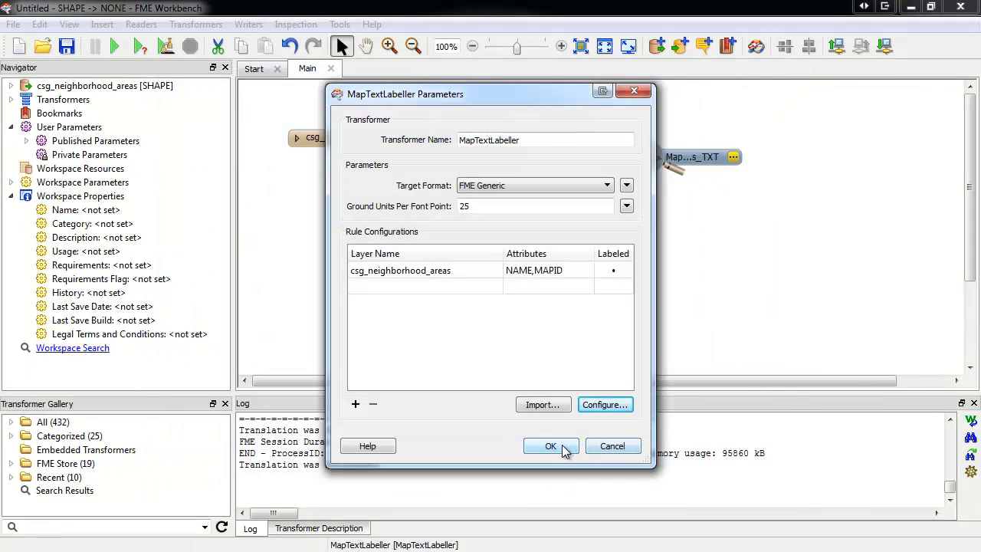
click(568, 451)
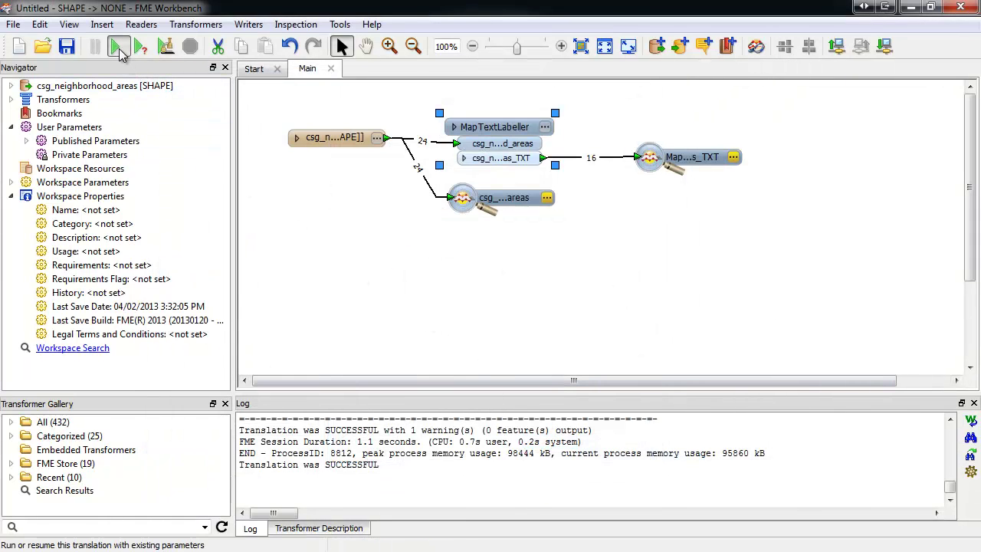
click(117, 48)
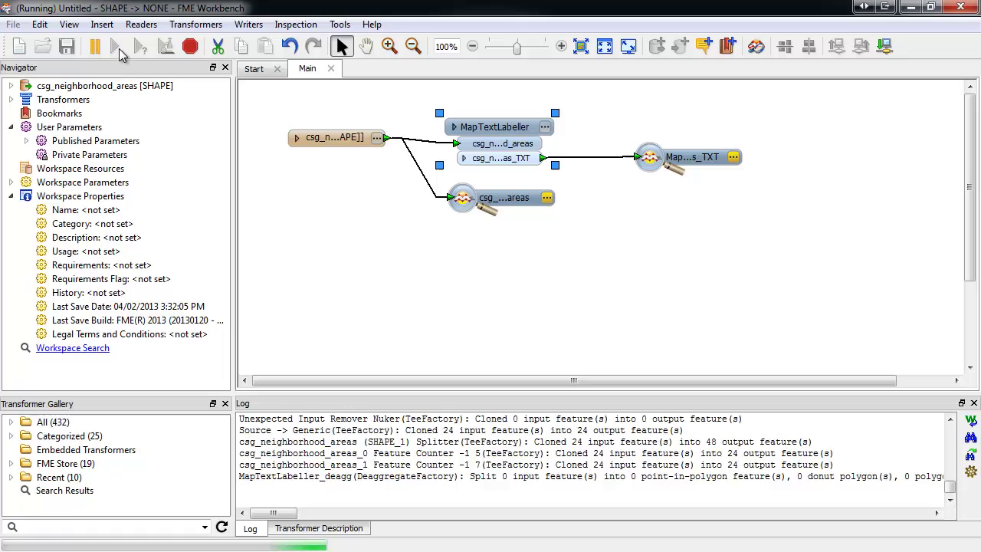